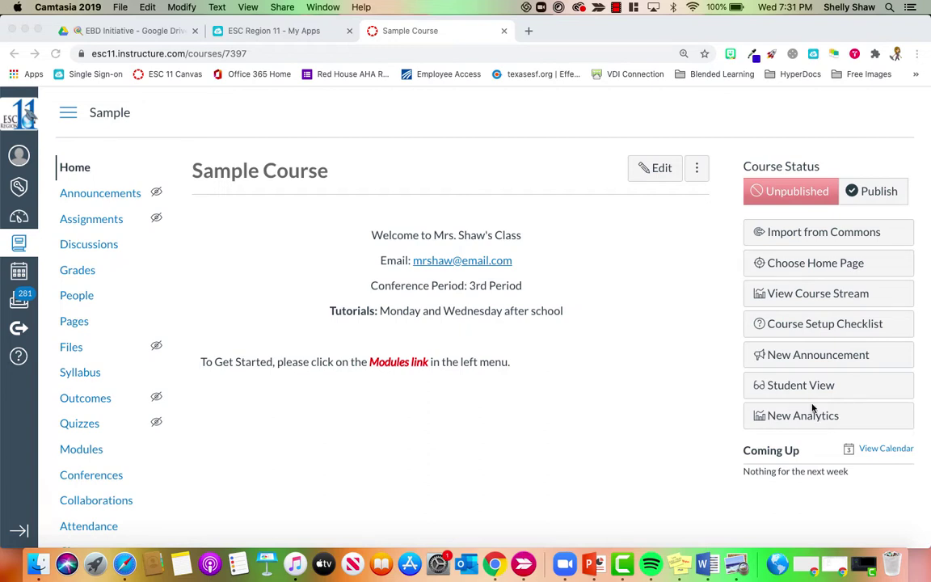
Open the course home page for editing and add a blank line above the welcome text.
{"action": "left_click", "coordinate": [646, 168]}
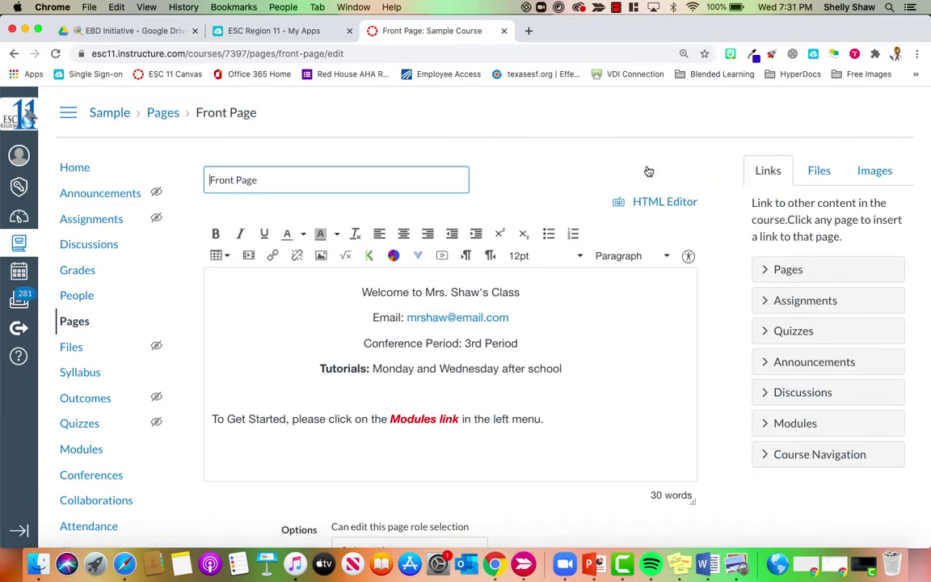
{"action": "left_click", "coordinate": [335, 293]}
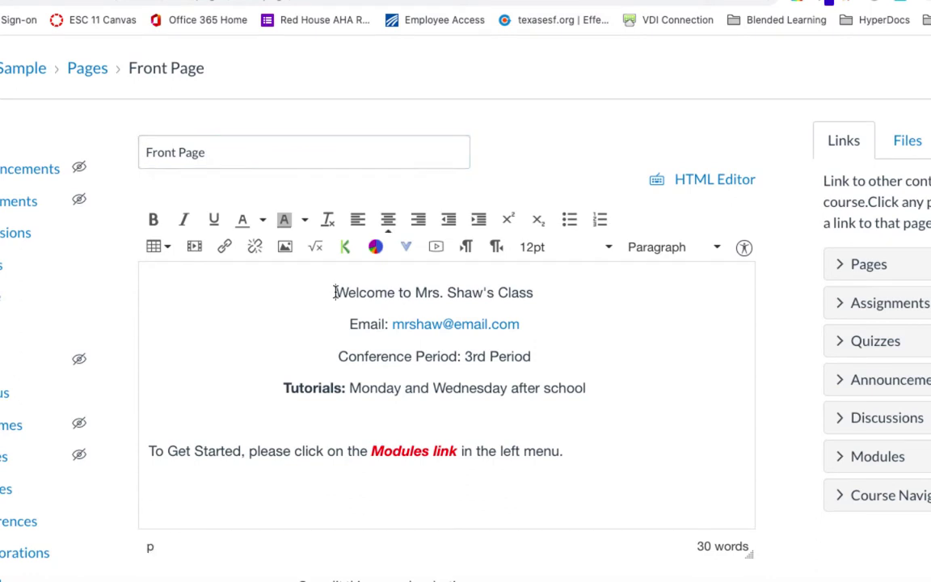
{"action": "key", "text": "Return"}
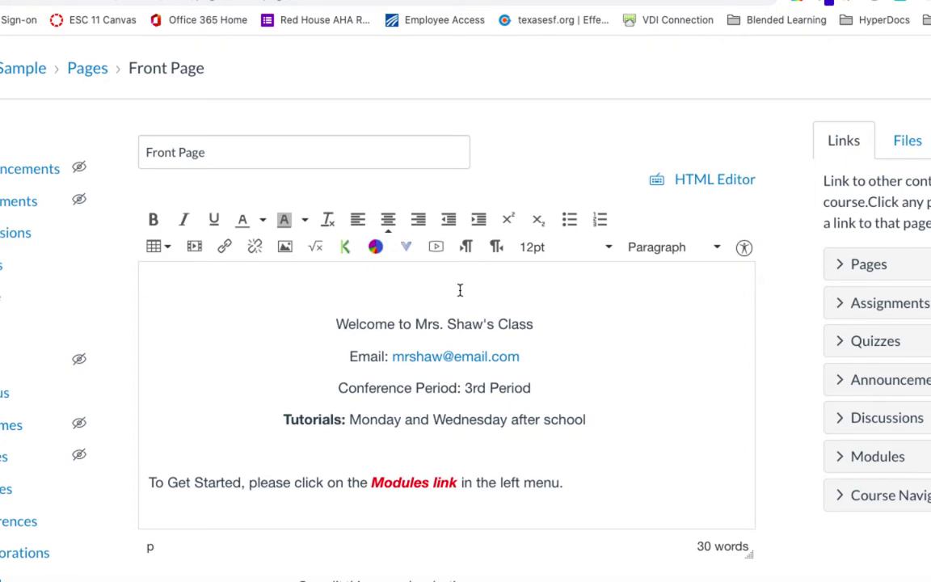
Start a new image upload and choose the welcome banner PNG from the Home Page Buttons folder inside Canvas 101 Light.
{"action": "left_click", "coordinate": [873, 170]}
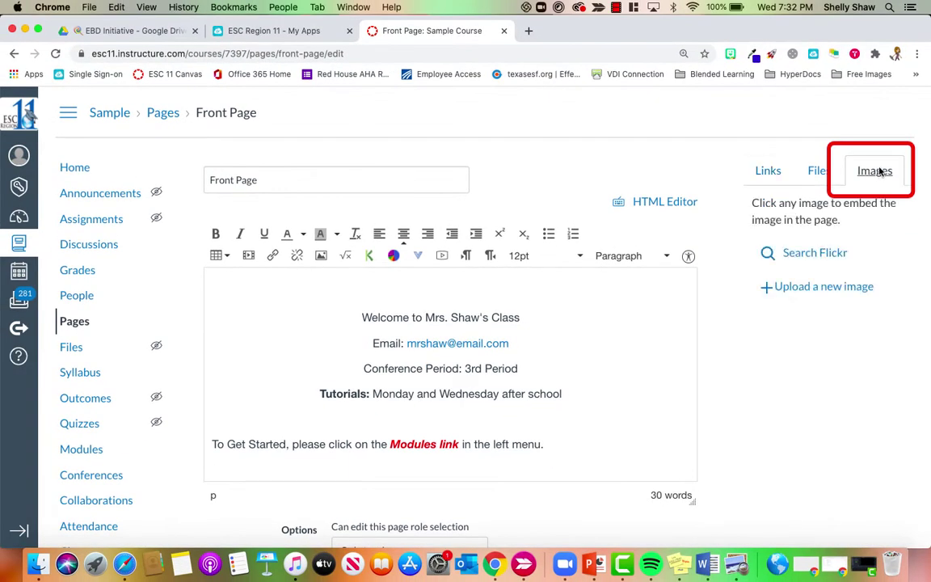
{"action": "left_click", "coordinate": [821, 288]}
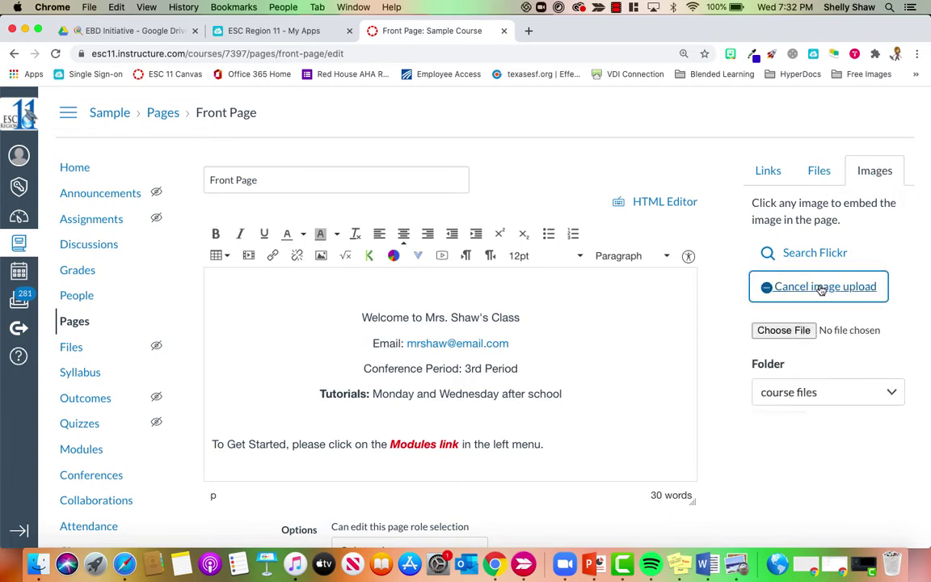
{"action": "left_click", "coordinate": [784, 326]}
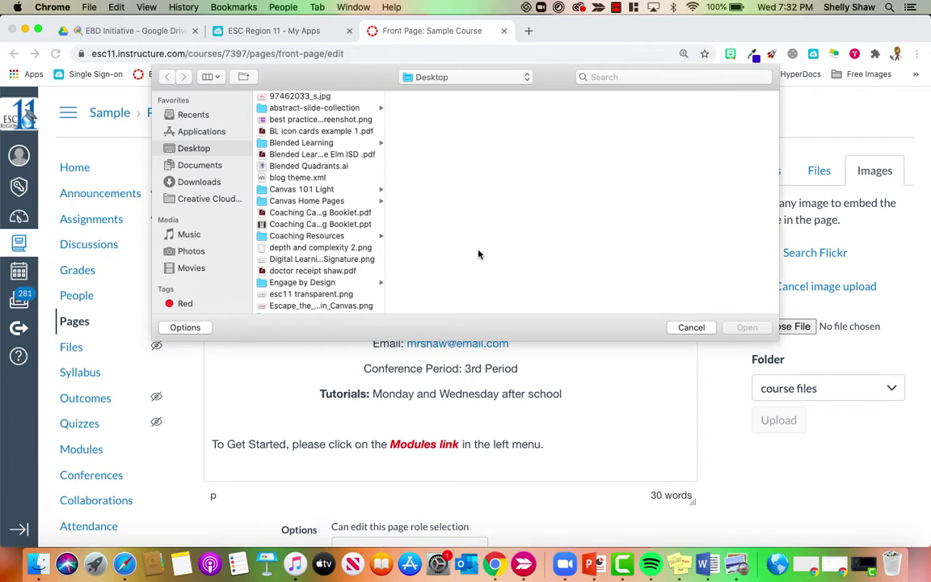
{"action": "left_click", "coordinate": [283, 188]}
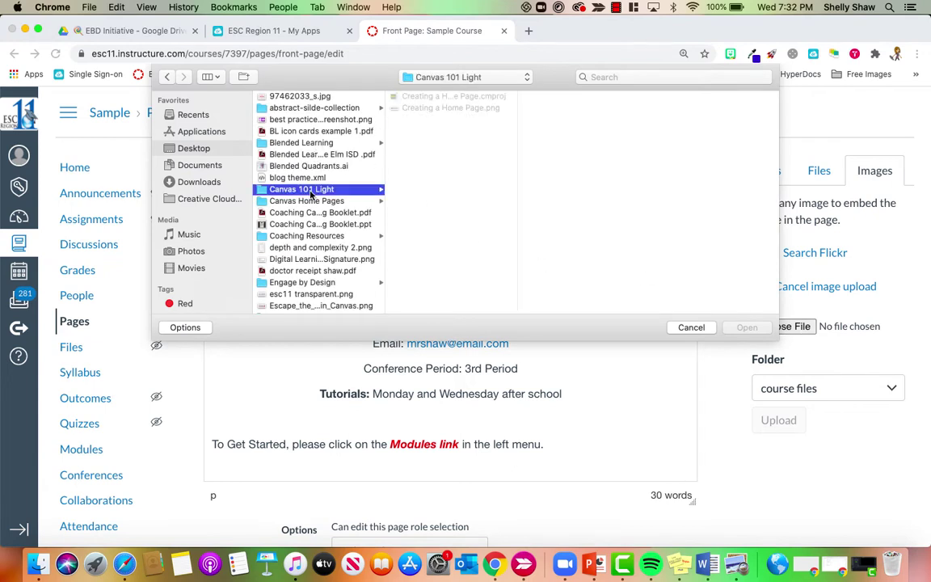
{"action": "left_click", "coordinate": [458, 120]}
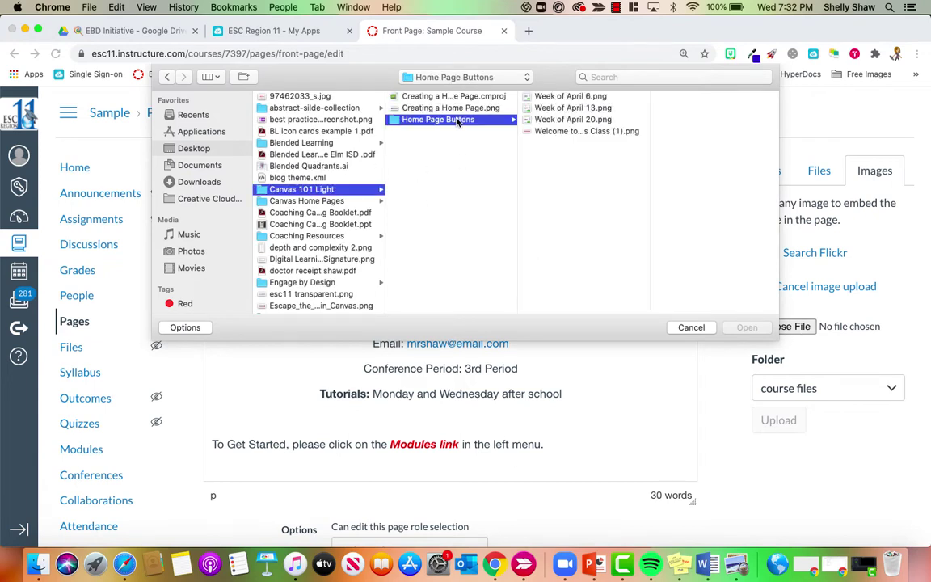
{"action": "left_click", "coordinate": [588, 132]}
{"action": "left_click", "coordinate": [744, 328]}
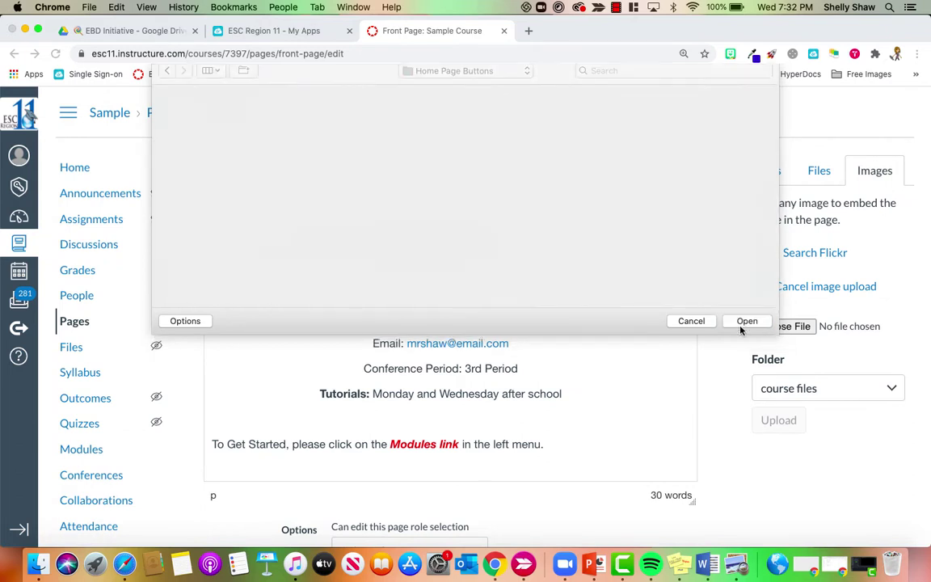
Give the banner the alternative text "Welcome Banner" and upload it into the blank line of the page.
{"action": "left_click", "coordinate": [796, 380]}
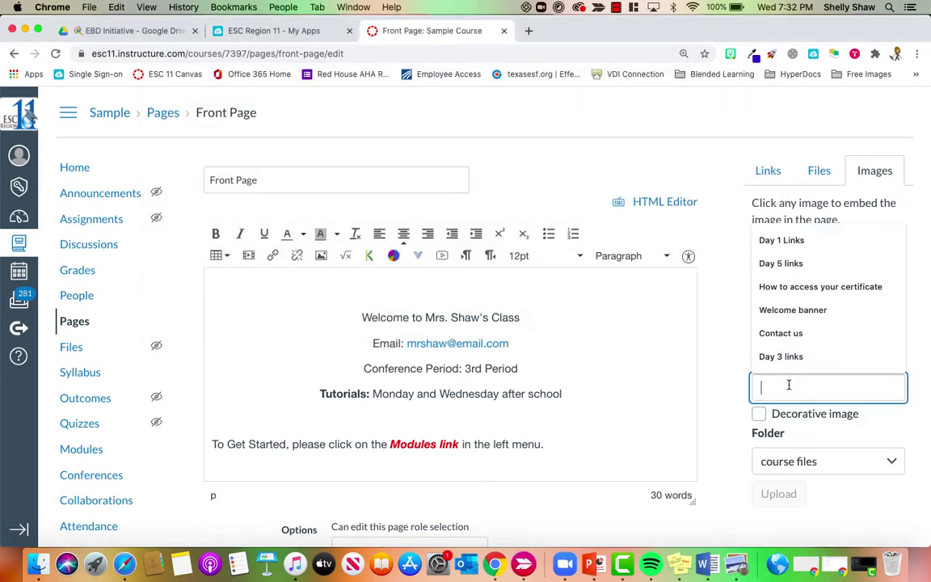
{"action": "type", "text": "Welcom"}
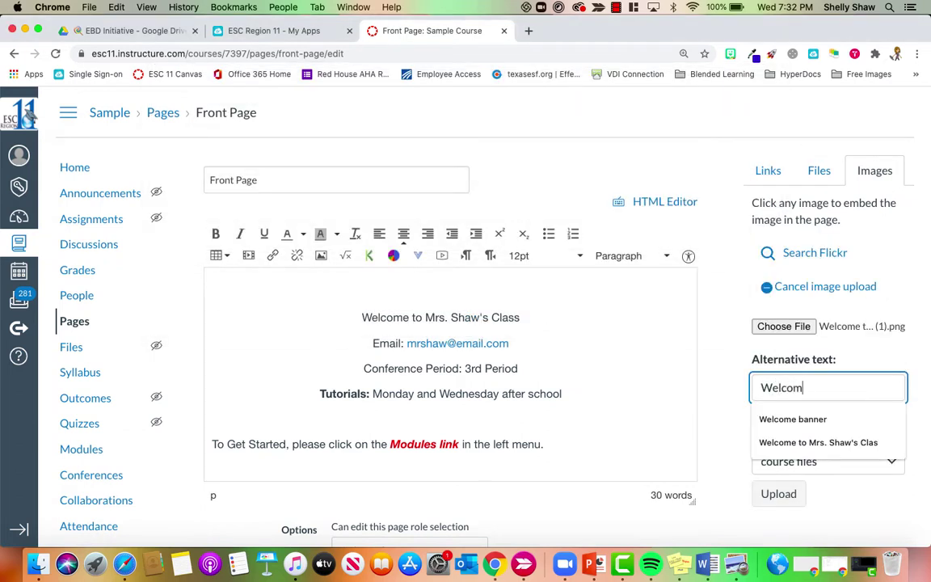
{"action": "type", "text": "e Banner"}
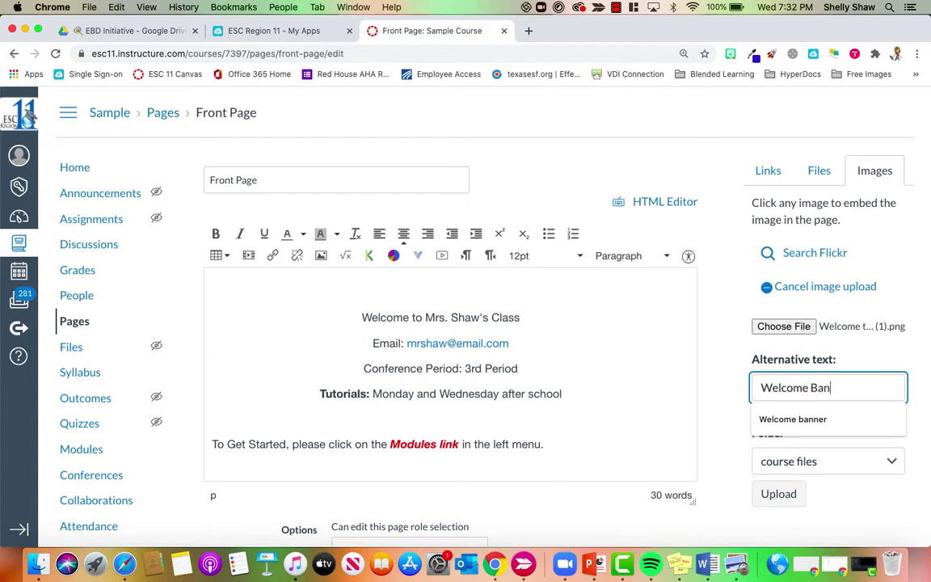
{"action": "left_click", "coordinate": [910, 348]}
{"action": "left_click", "coordinate": [780, 493]}
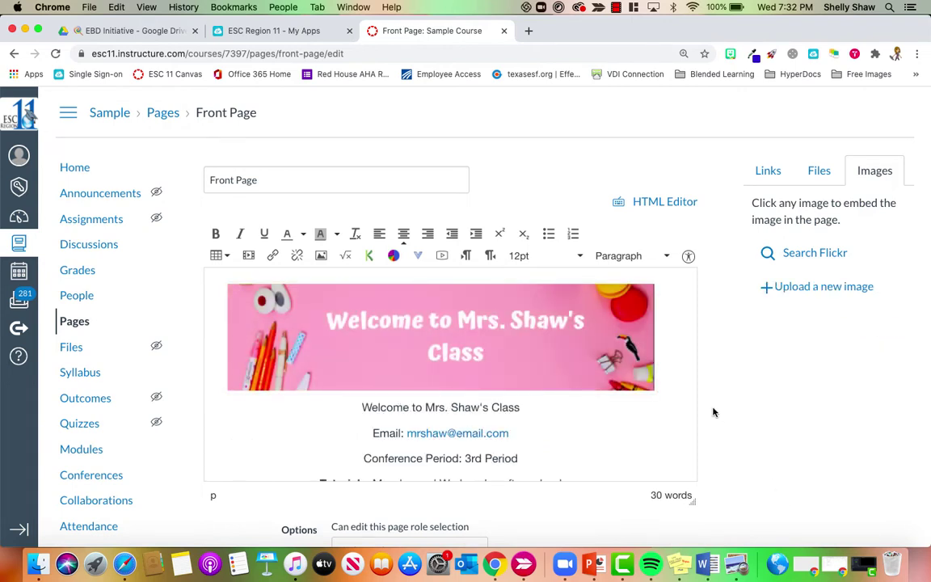
Delete the typed welcome line beneath the banner, including the empty line it leaves.
{"action": "scroll", "coordinate": [660, 360], "scroll_direction": "down", "scroll_amount": 2}
{"action": "scroll", "coordinate": [660, 359], "scroll_direction": "up", "scroll_amount": 2}
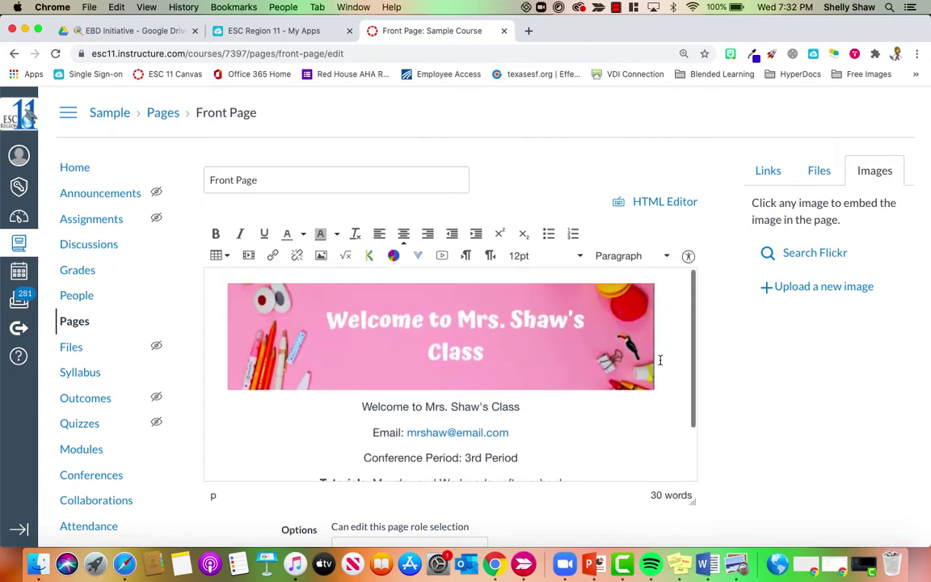
{"action": "left_click_drag", "start_coordinate": [522, 406], "coordinate": [356, 401]}
{"action": "key", "text": "BackSpace"}
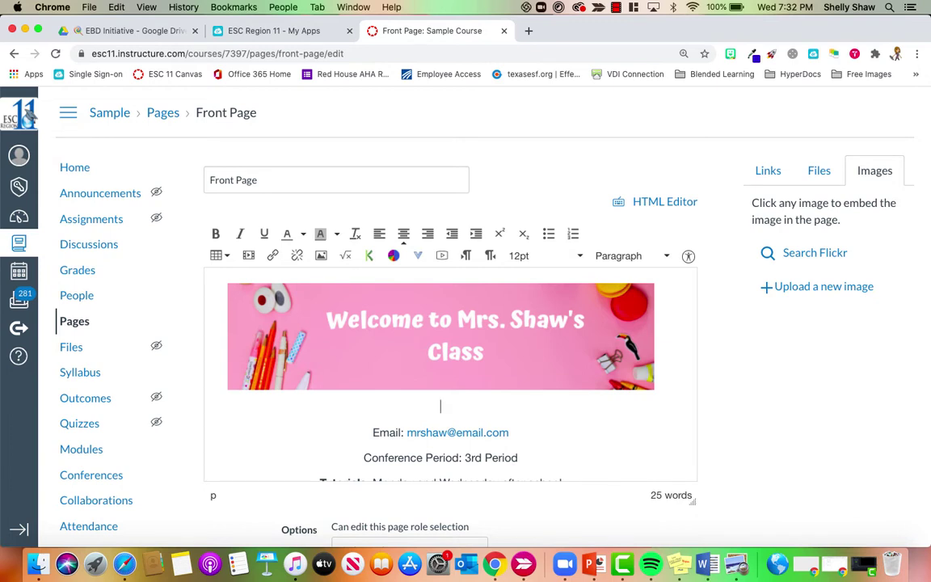
{"action": "key", "text": "BackSpace"}
Delete the "To Get Started" sentence at the end of the page and save the page.
{"action": "scroll", "coordinate": [416, 380], "scroll_direction": "down", "scroll_amount": 1}
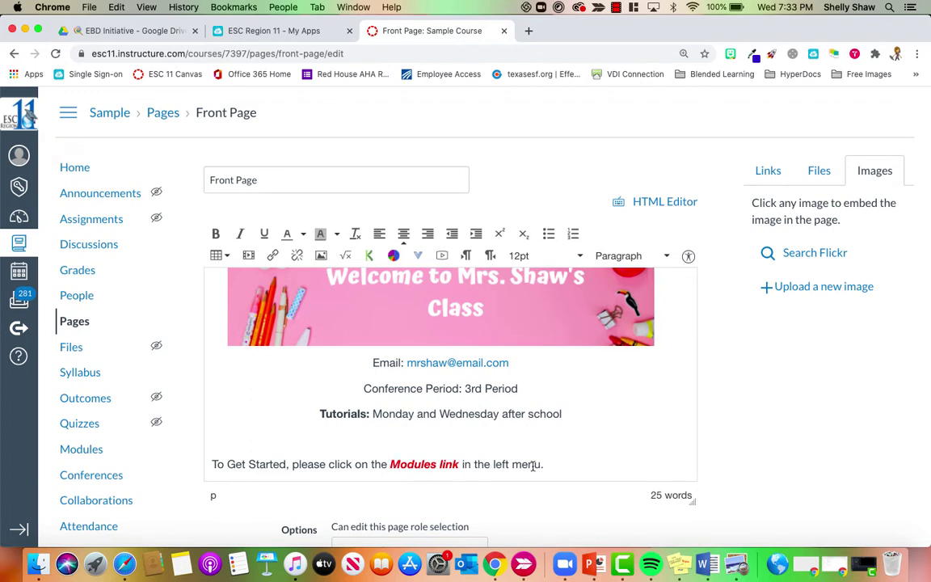
{"action": "left_click_drag", "start_coordinate": [550, 466], "coordinate": [209, 465]}
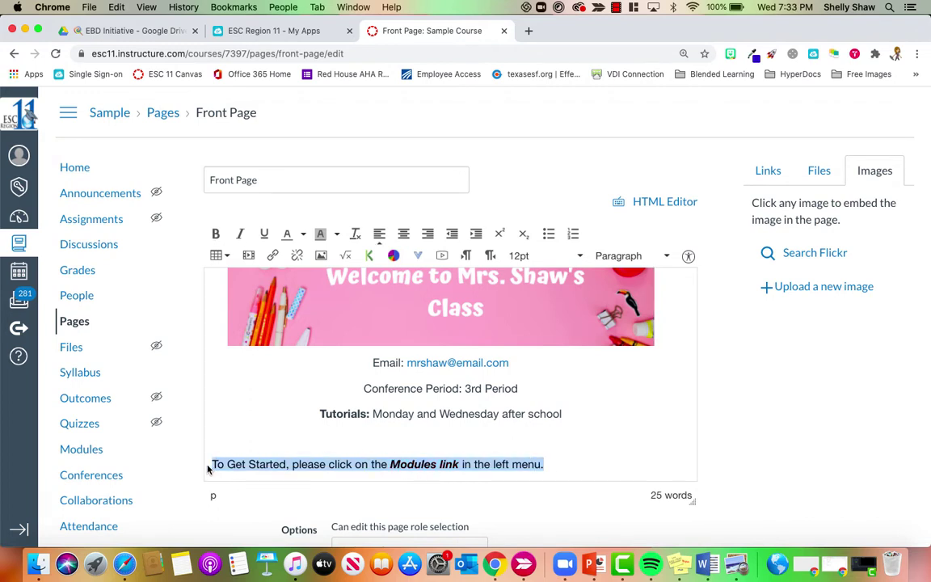
{"action": "key", "text": "BackSpace"}
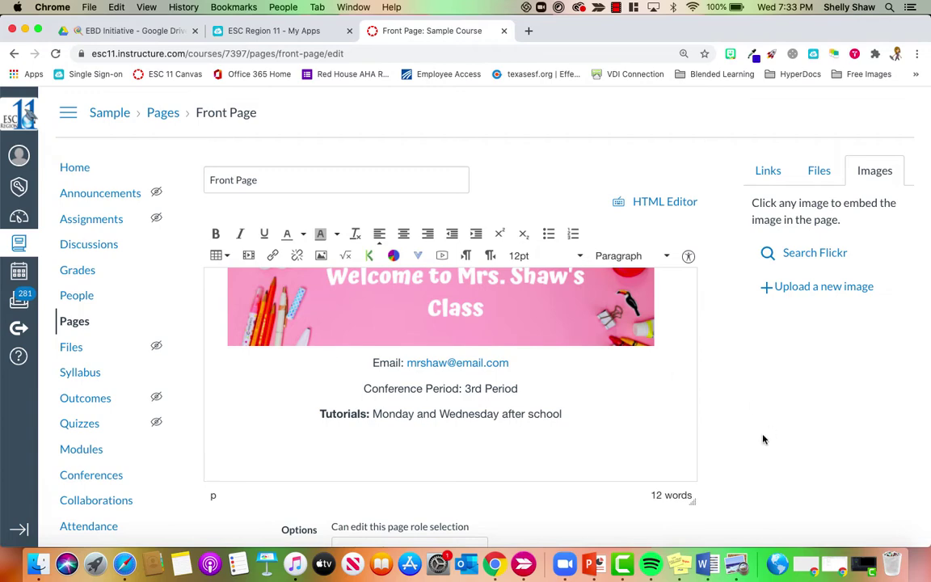
{"action": "scroll", "coordinate": [763, 438], "scroll_direction": "down", "scroll_amount": 5}
{"action": "left_click", "coordinate": [682, 484]}
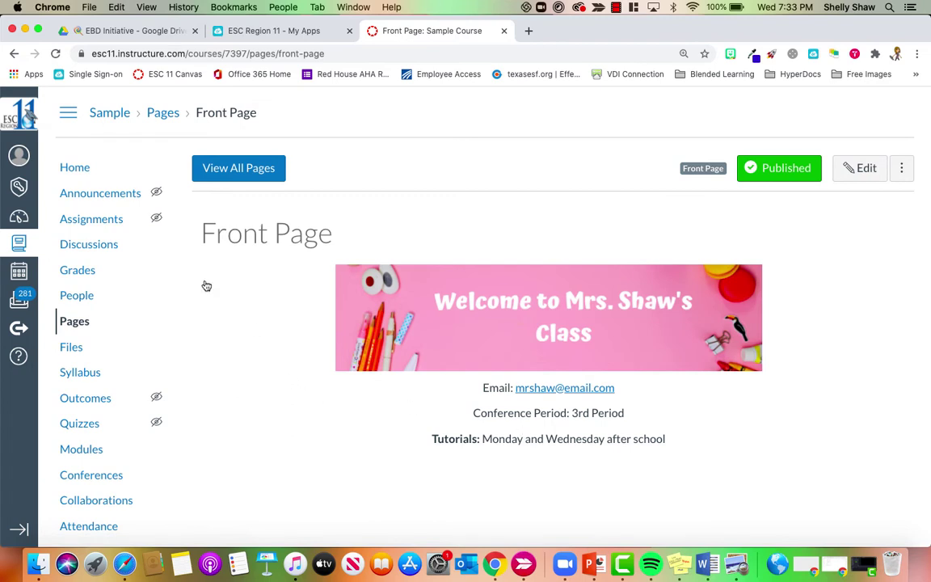
In the course's modules, move the Week of April 6 module above Week of April 13.
{"action": "scroll", "coordinate": [117, 375], "scroll_direction": "down", "scroll_amount": 1}
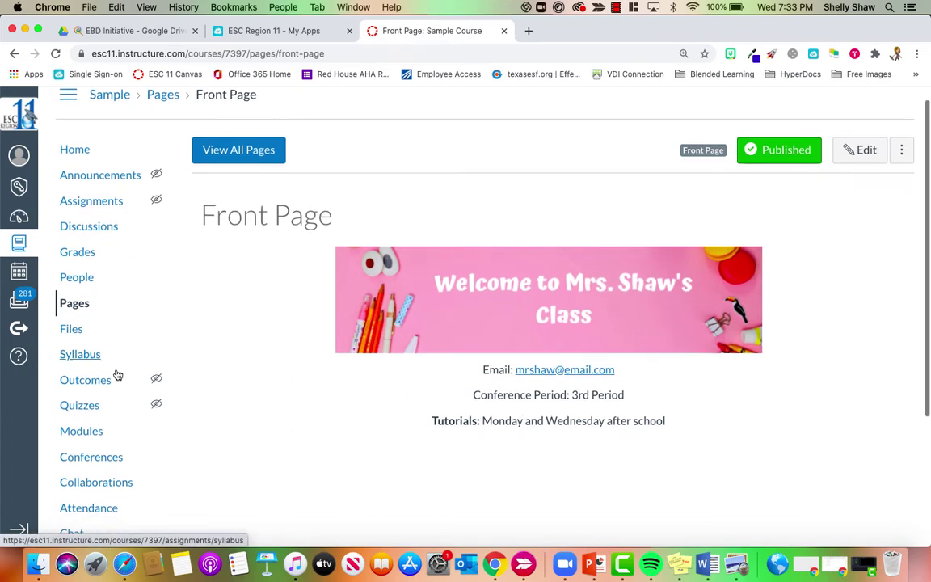
{"action": "scroll", "coordinate": [105, 386], "scroll_direction": "down", "scroll_amount": 1}
{"action": "left_click", "coordinate": [88, 408]}
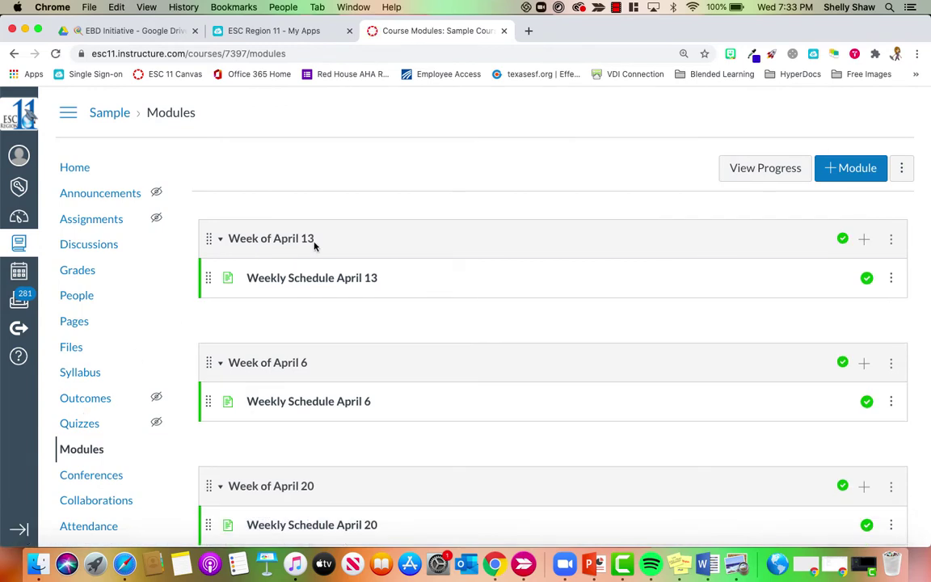
{"action": "scroll", "coordinate": [315, 246], "scroll_direction": "down", "scroll_amount": 3}
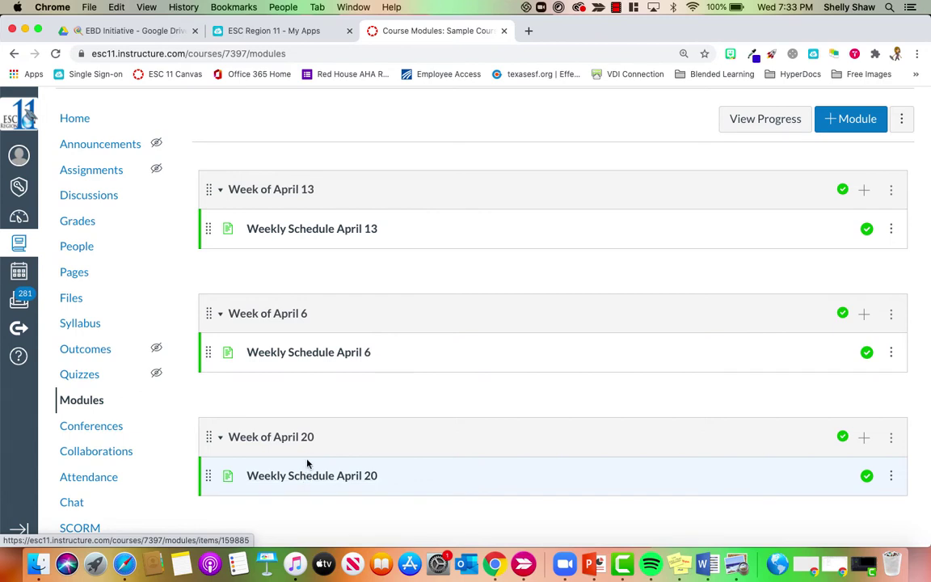
{"action": "scroll", "coordinate": [145, 295], "scroll_direction": "up", "scroll_amount": 1}
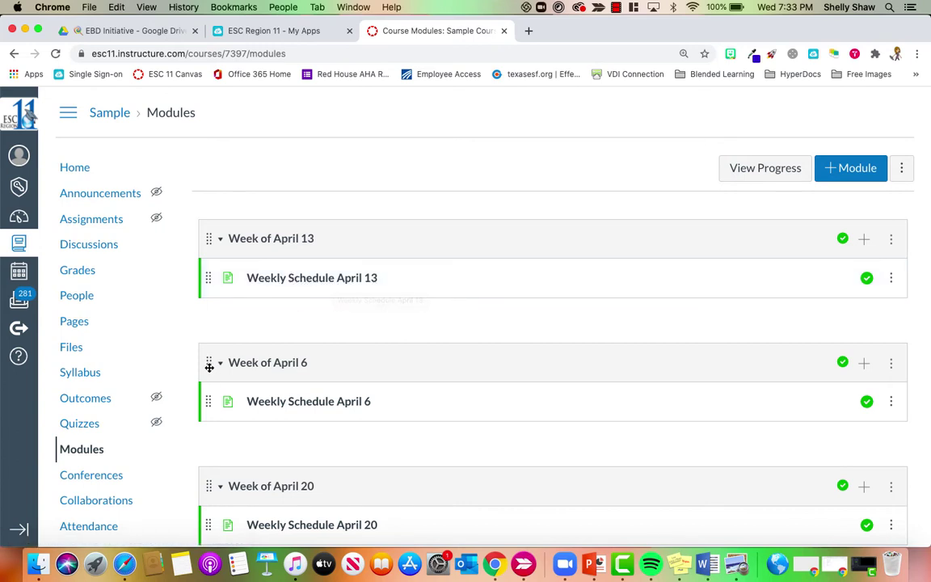
{"action": "left_click_drag", "start_coordinate": [209, 363], "coordinate": [207, 215]}
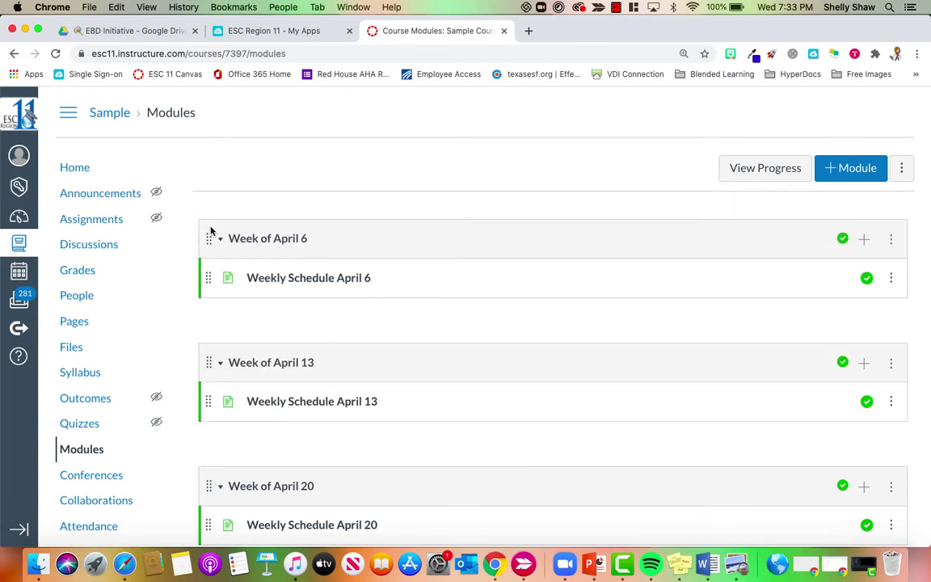
Reopen the course home page for editing and center the empty line below the Tutorials text.
{"action": "left_click", "coordinate": [76, 168]}
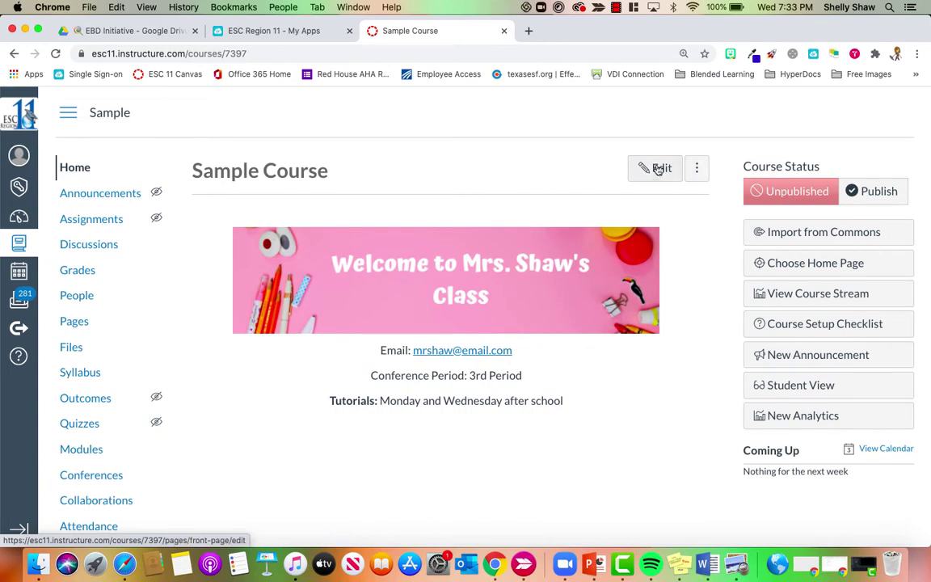
{"action": "left_click", "coordinate": [658, 168]}
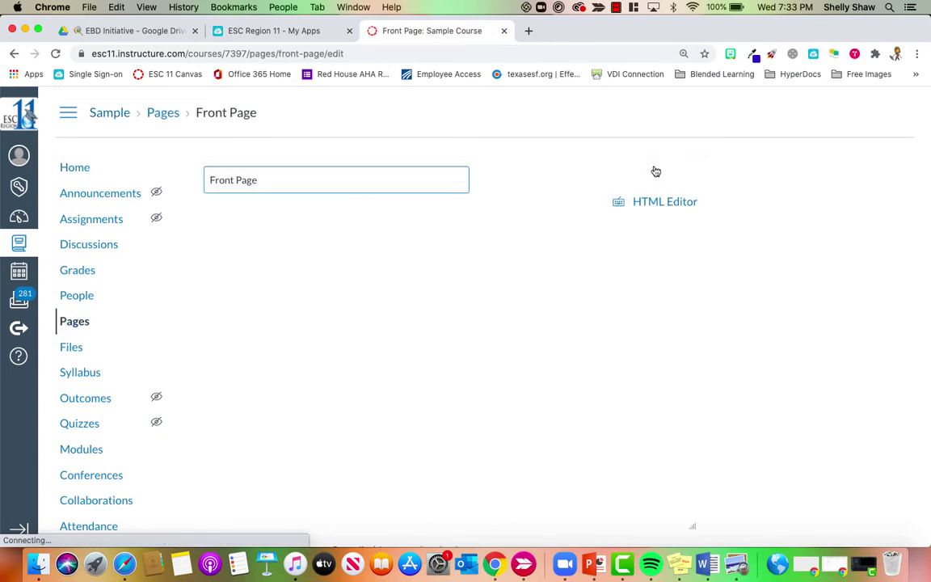
{"action": "scroll", "coordinate": [622, 382], "scroll_direction": "down", "scroll_amount": 2}
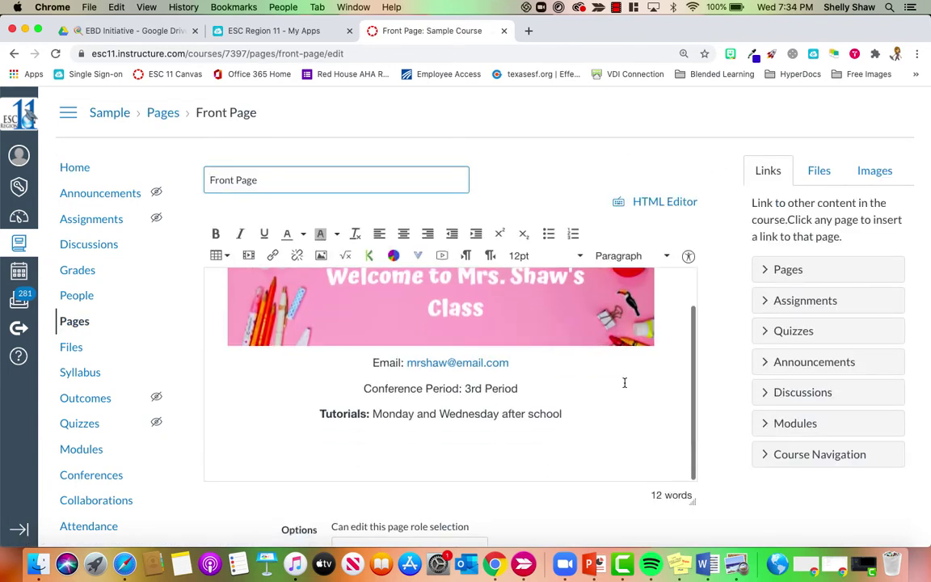
{"action": "scroll", "coordinate": [413, 460], "scroll_direction": "up", "scroll_amount": 1}
{"action": "left_click", "coordinate": [401, 450]}
{"action": "scroll", "coordinate": [575, 432], "scroll_direction": "down", "scroll_amount": 1}
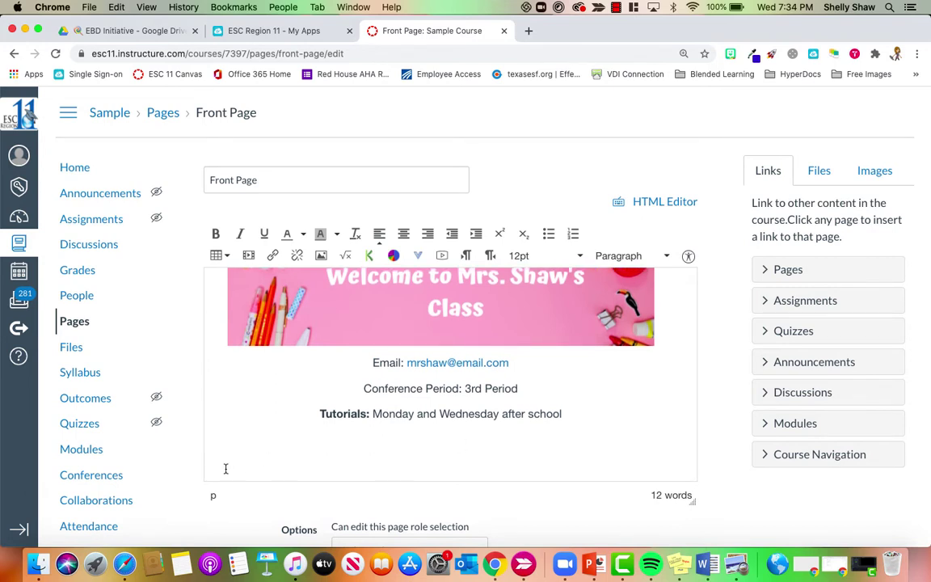
{"action": "left_click", "coordinate": [404, 242]}
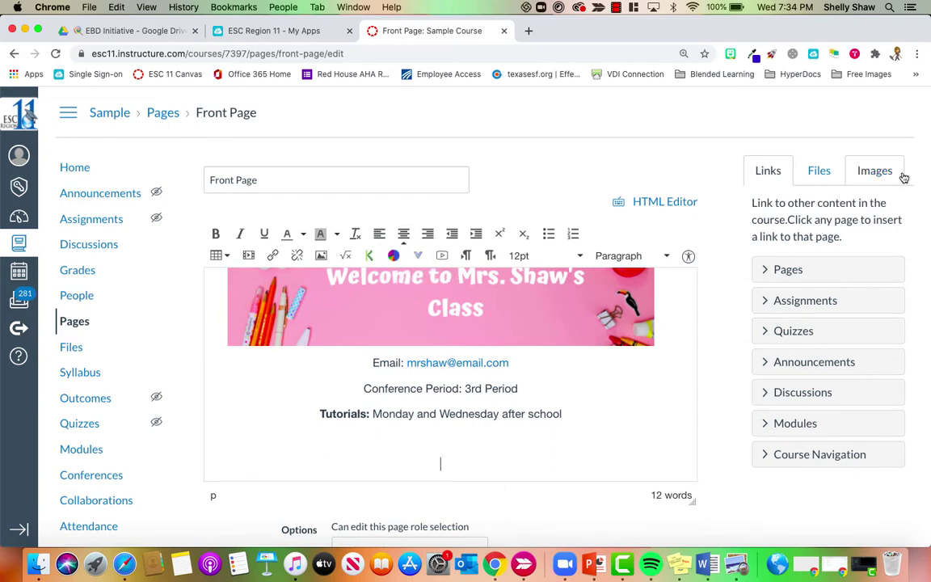
Start another image upload and choose Week of April 6.png from the Home Page Buttons folder.
{"action": "left_click", "coordinate": [876, 173]}
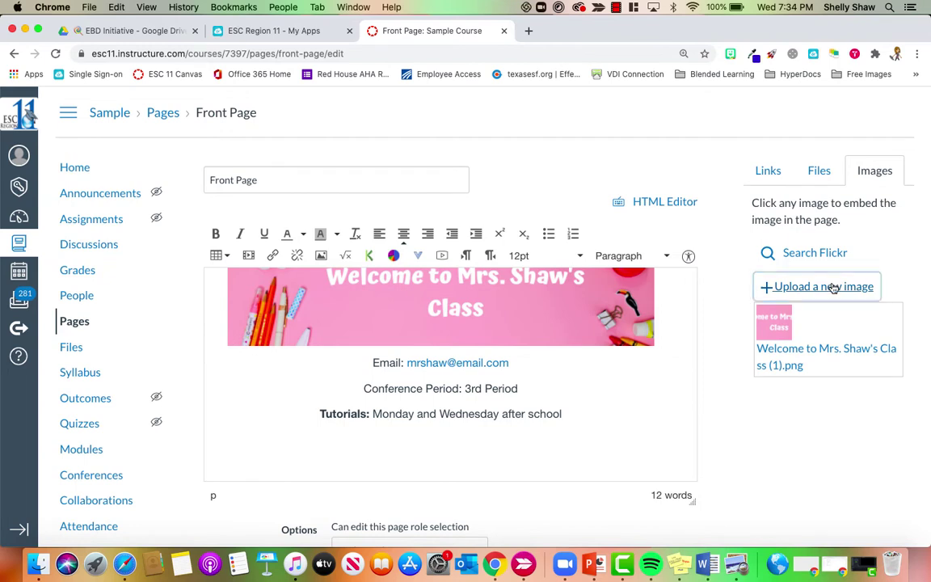
{"action": "left_click", "coordinate": [831, 288]}
{"action": "left_click", "coordinate": [783, 326]}
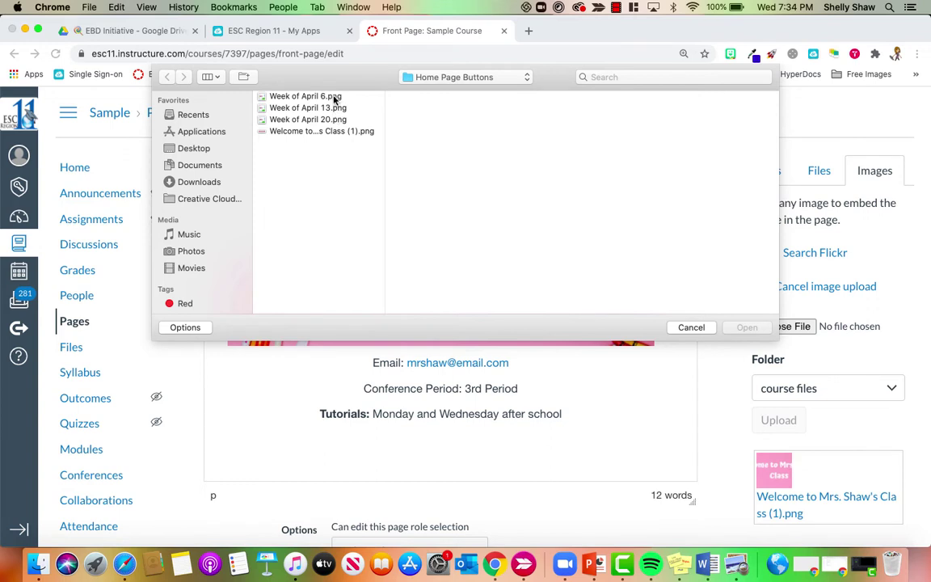
{"action": "left_click", "coordinate": [335, 97]}
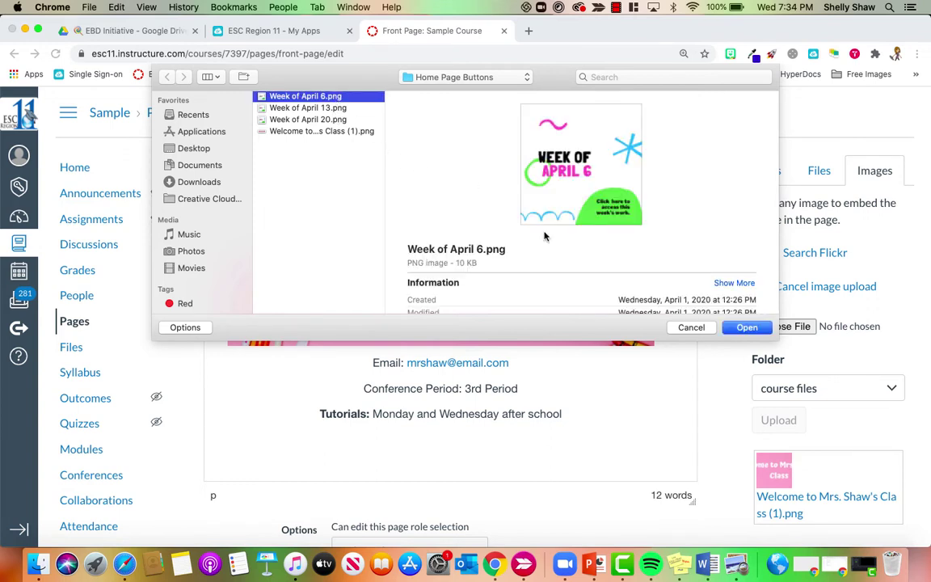
{"action": "left_click", "coordinate": [743, 327]}
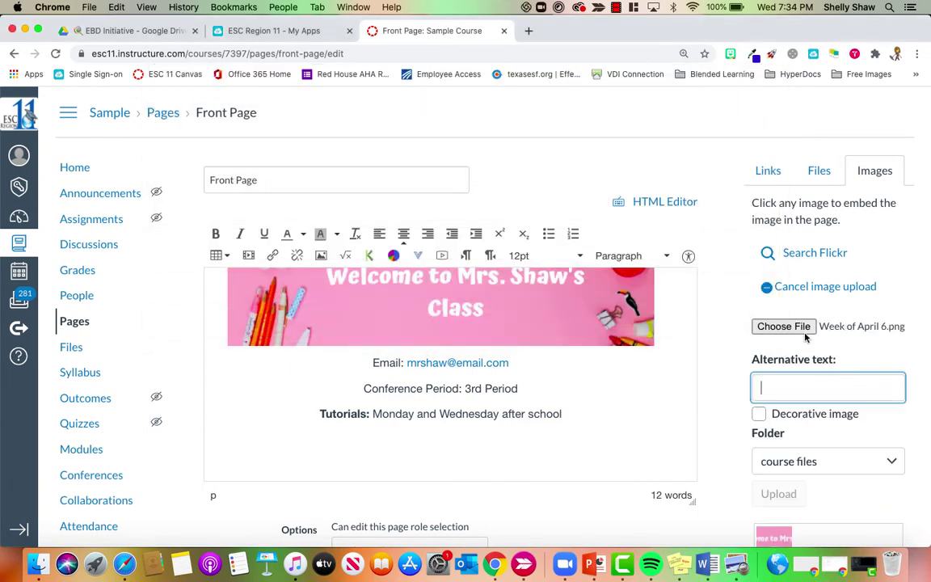
Give the button image the alternative text "Week of April 6" and upload it into the page below the Tutorials text.
{"action": "type", "text": "Week of April 6"}
{"action": "scroll", "coordinate": [778, 452], "scroll_direction": "down", "scroll_amount": 1}
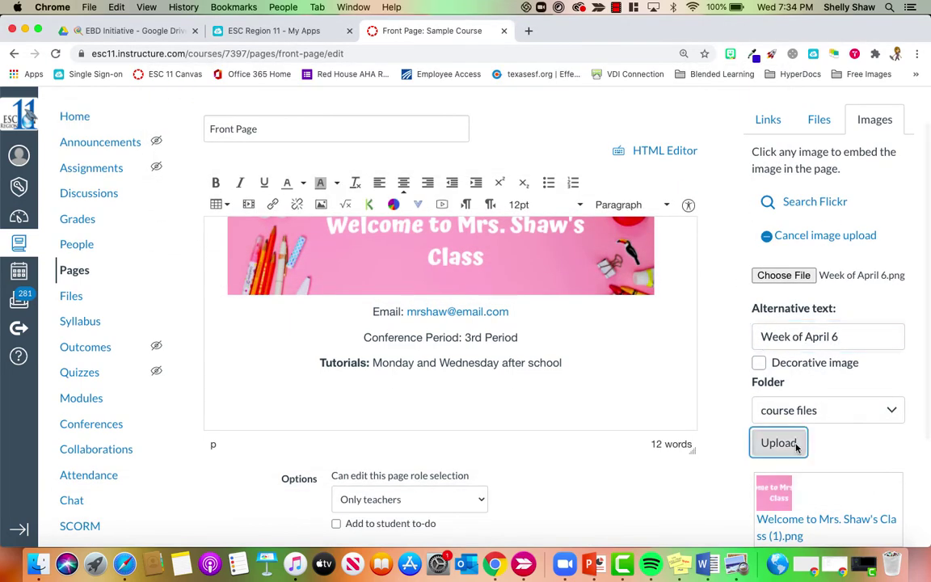
{"action": "left_click", "coordinate": [778, 444]}
{"action": "scroll", "coordinate": [484, 363], "scroll_direction": "down", "scroll_amount": 2}
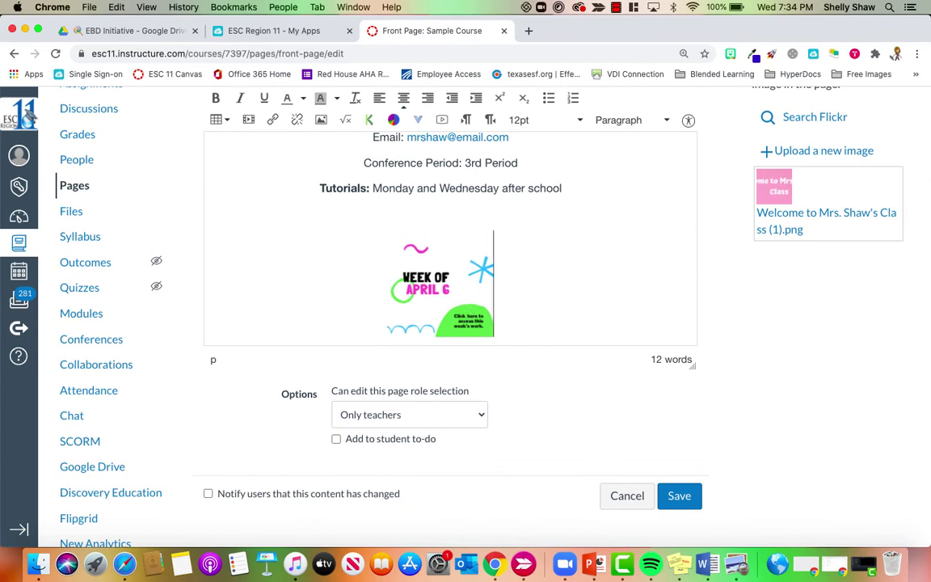
Place the cursor after the Week of April 6 image and choose Week of April 13.png for a new image upload.
{"action": "left_click", "coordinate": [473, 291]}
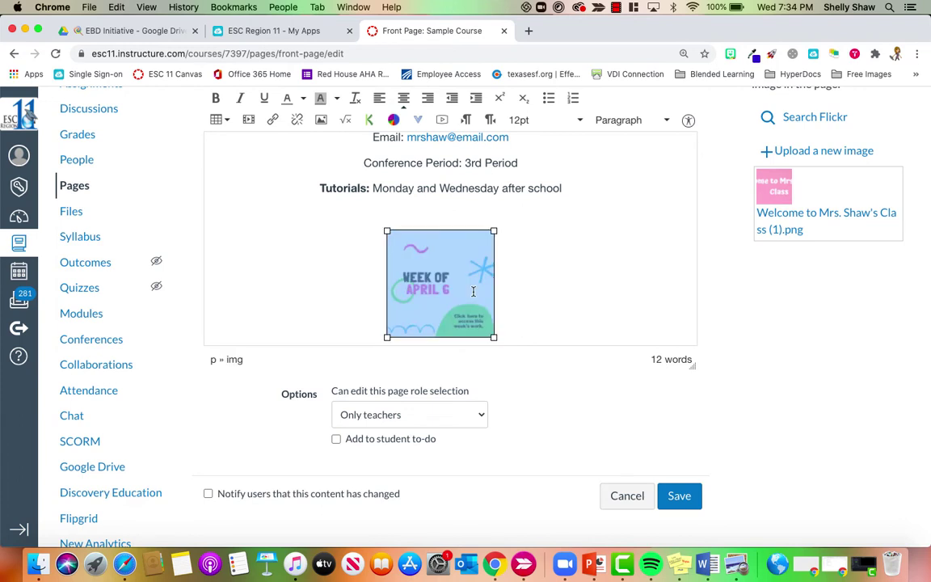
{"action": "key", "text": "Right"}
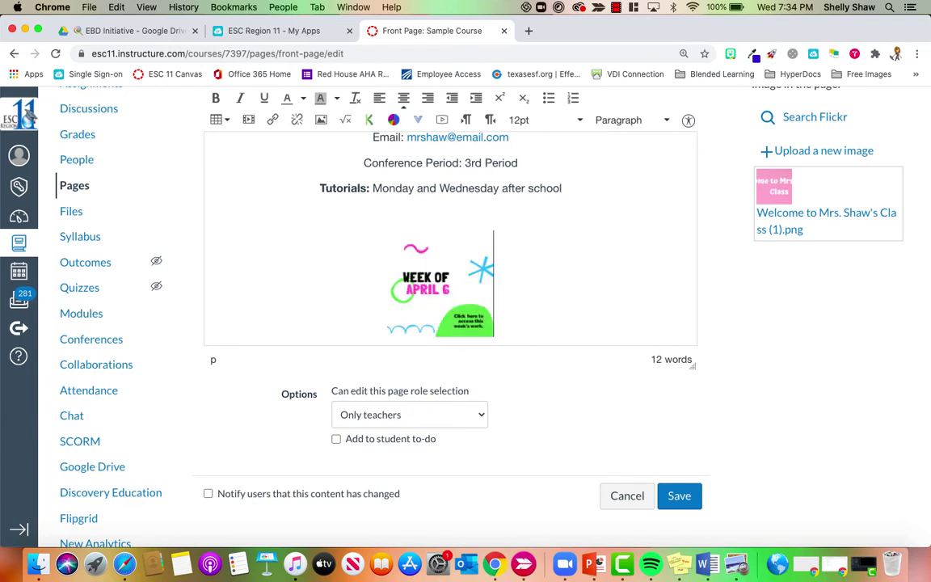
{"action": "scroll", "coordinate": [502, 294], "scroll_direction": "down", "scroll_amount": 2}
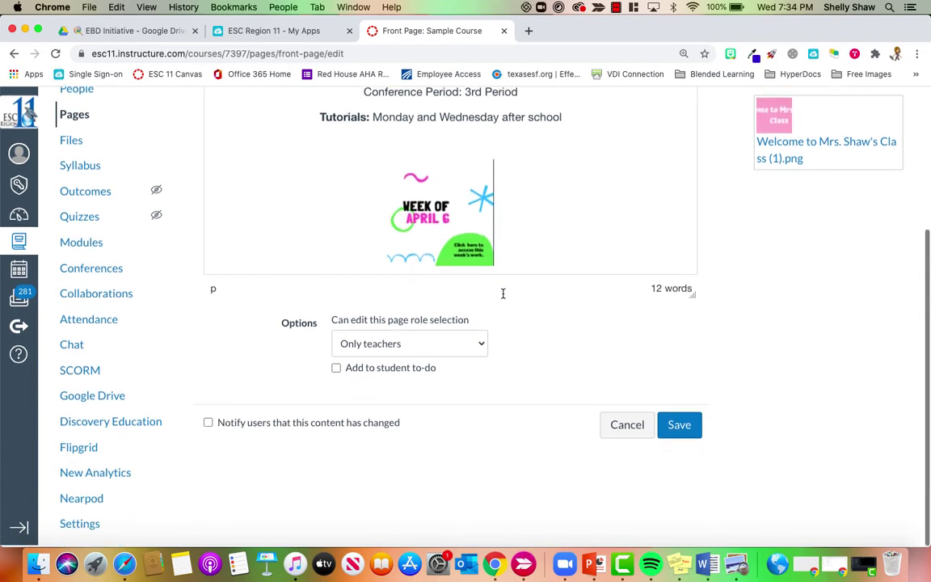
{"action": "scroll", "coordinate": [503, 293], "scroll_direction": "up", "scroll_amount": 2}
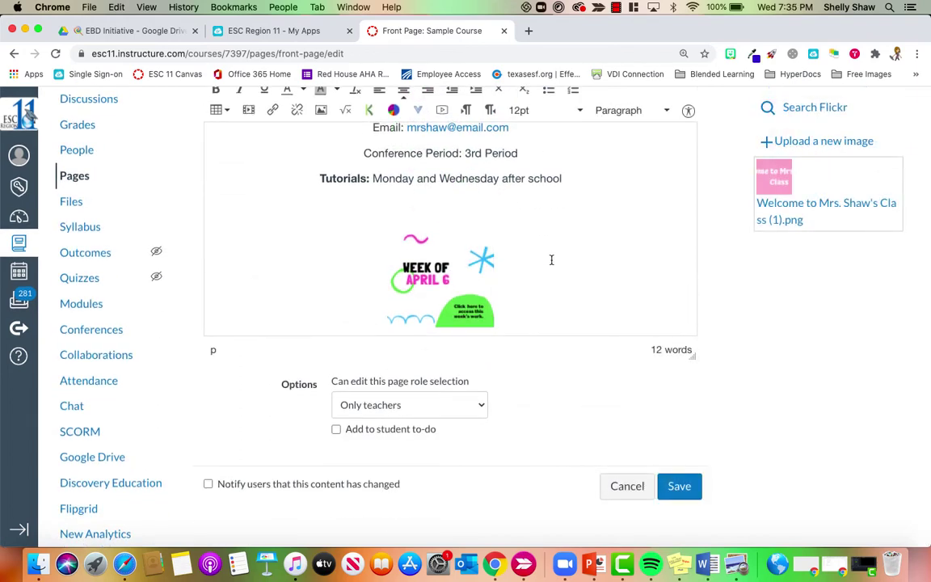
{"action": "scroll", "coordinate": [551, 259], "scroll_direction": "up", "scroll_amount": 3}
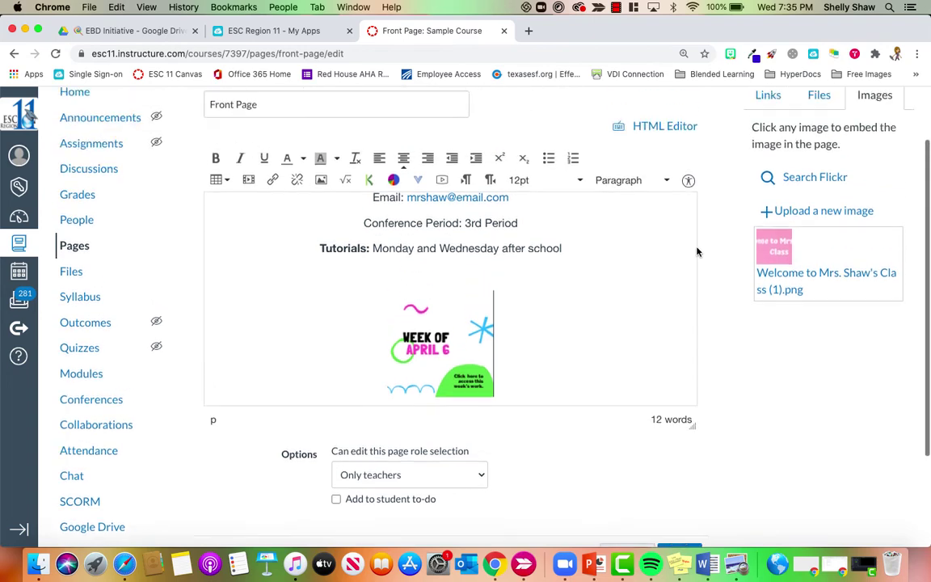
{"action": "scroll", "coordinate": [697, 252], "scroll_direction": "up", "scroll_amount": 2}
{"action": "left_click", "coordinate": [816, 273]}
{"action": "left_click", "coordinate": [798, 314]}
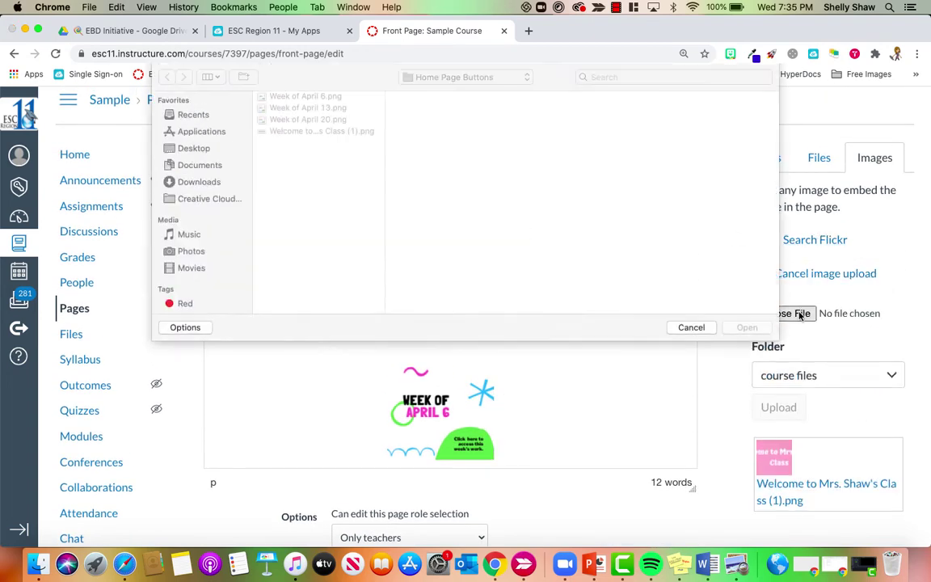
{"action": "left_click", "coordinate": [380, 109]}
{"action": "left_click", "coordinate": [737, 327]}
Give the chosen image the alternative text "Week of April 13" and upload it into the page beside the first button.
{"action": "left_click", "coordinate": [827, 376]}
{"action": "type", "text": "Week of Apri"}
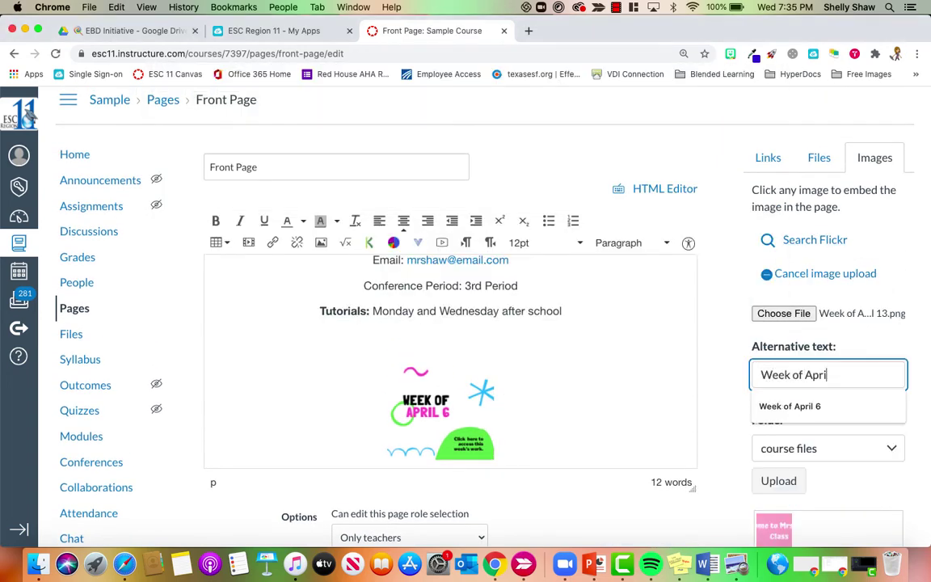
{"action": "type", "text": "l 13"}
{"action": "left_click", "coordinate": [778, 480]}
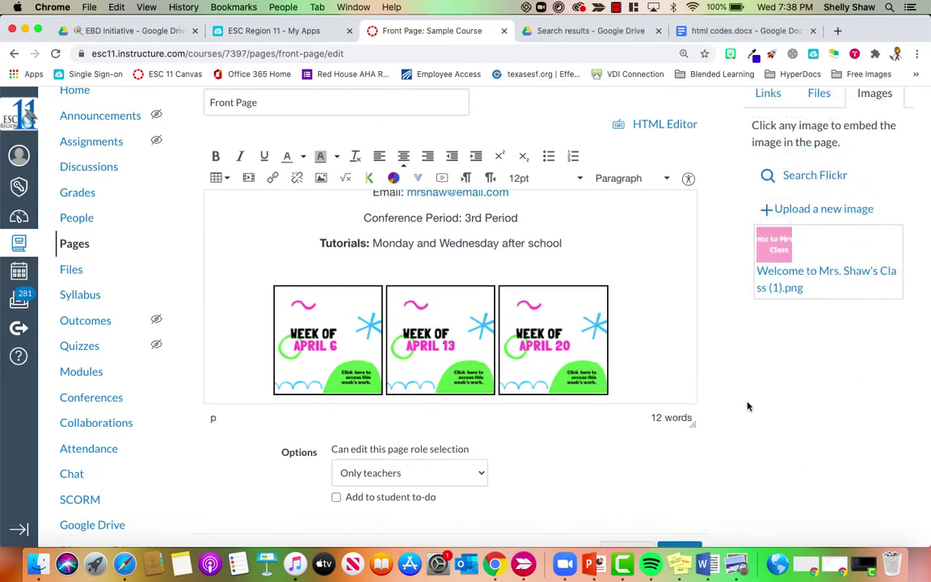
Link the Week of April 6 button image to the course page Weekly Schedule April 6.
{"action": "scroll", "coordinate": [687, 367], "scroll_direction": "down", "scroll_amount": 3}
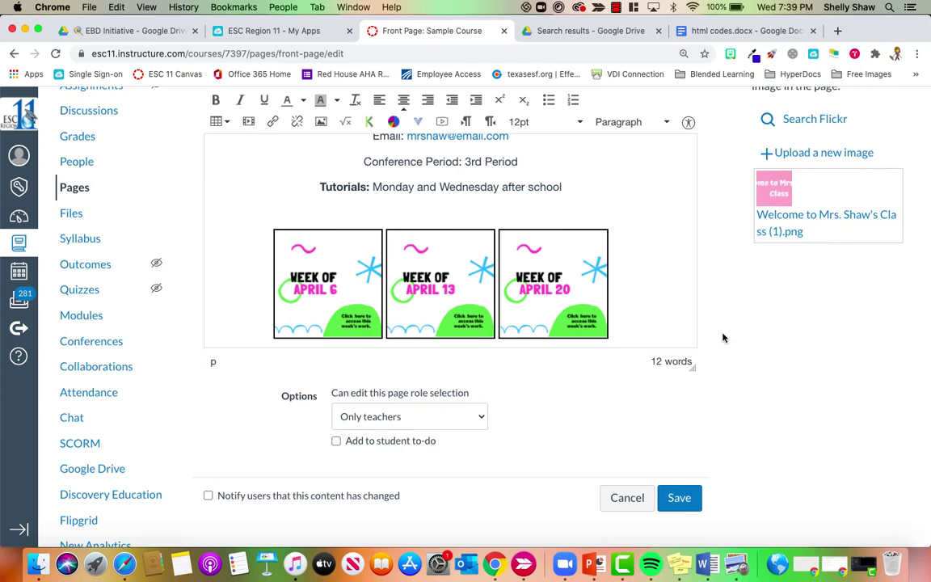
{"action": "scroll", "coordinate": [723, 338], "scroll_direction": "up", "scroll_amount": 3}
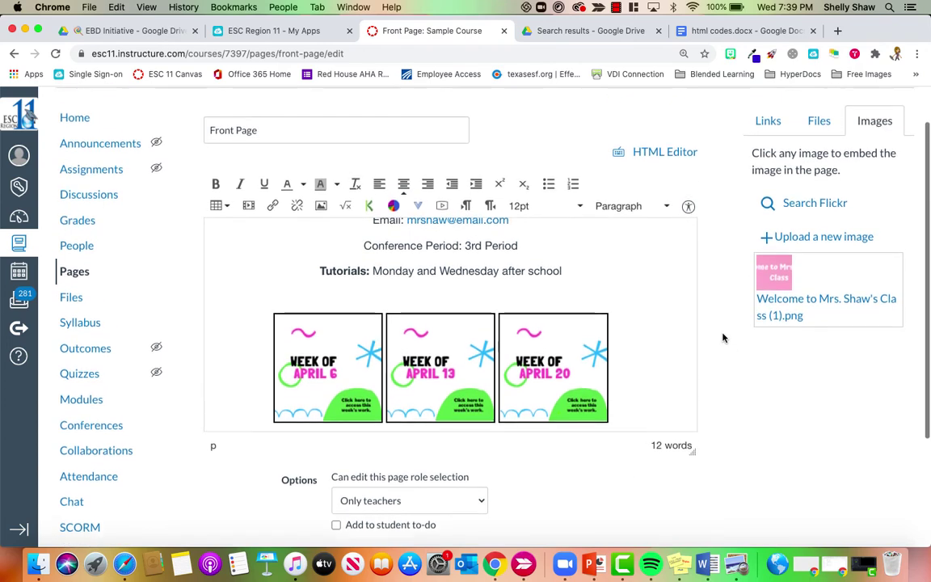
{"action": "left_click", "coordinate": [331, 365]}
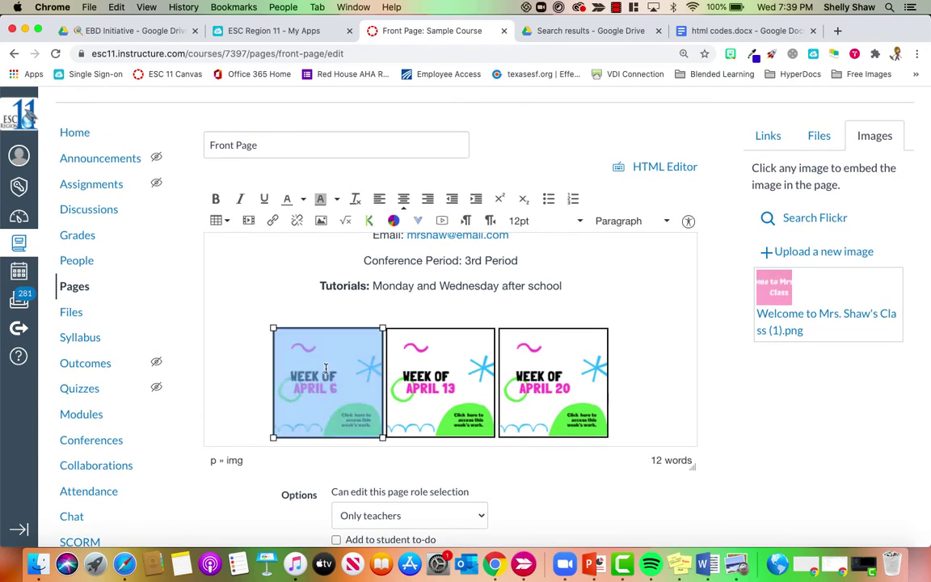
{"action": "left_click", "coordinate": [760, 137]}
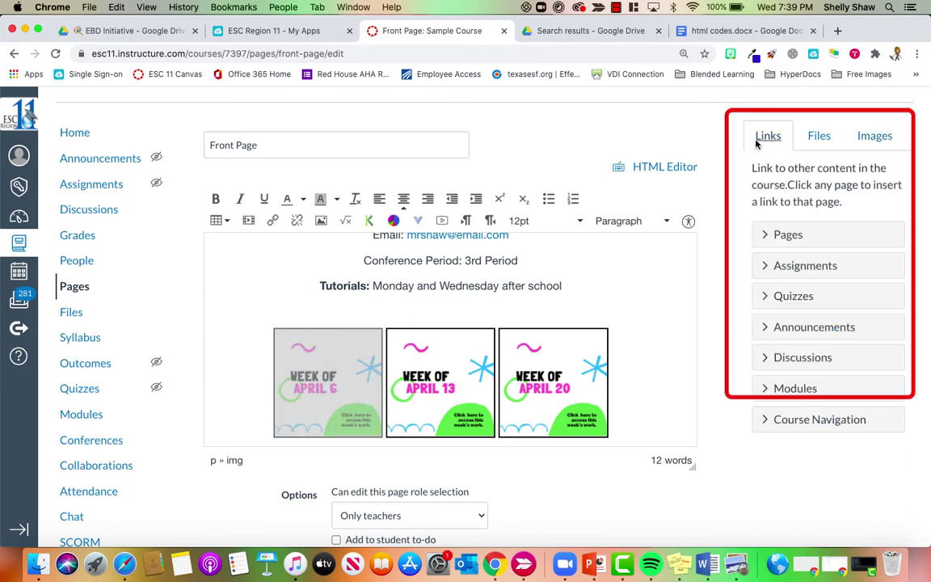
{"action": "left_click", "coordinate": [766, 235]}
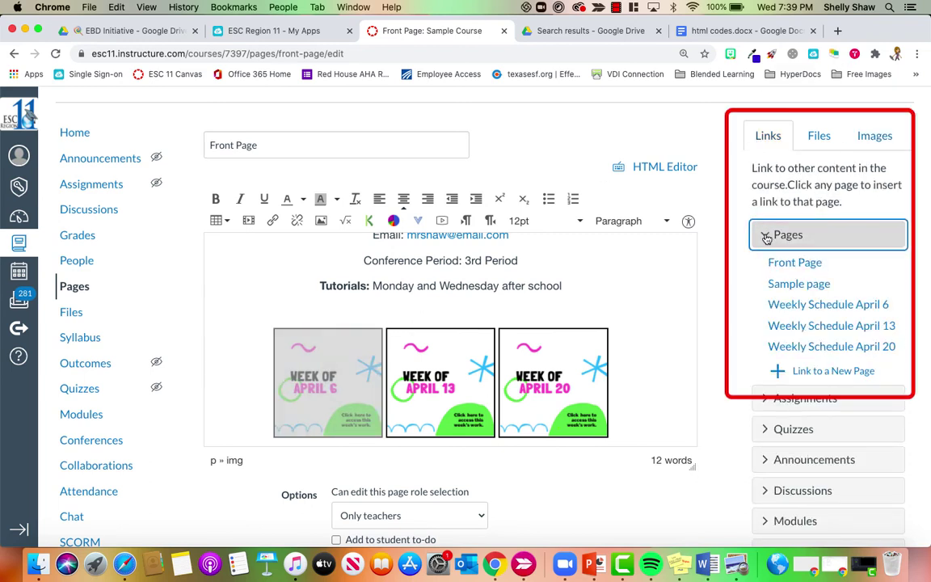
{"action": "left_click", "coordinate": [818, 310]}
Link the Week of April 13 image to Weekly Schedule April 13 and the Week of April 20 image to Weekly Schedule April 20.
{"action": "left_click", "coordinate": [430, 363]}
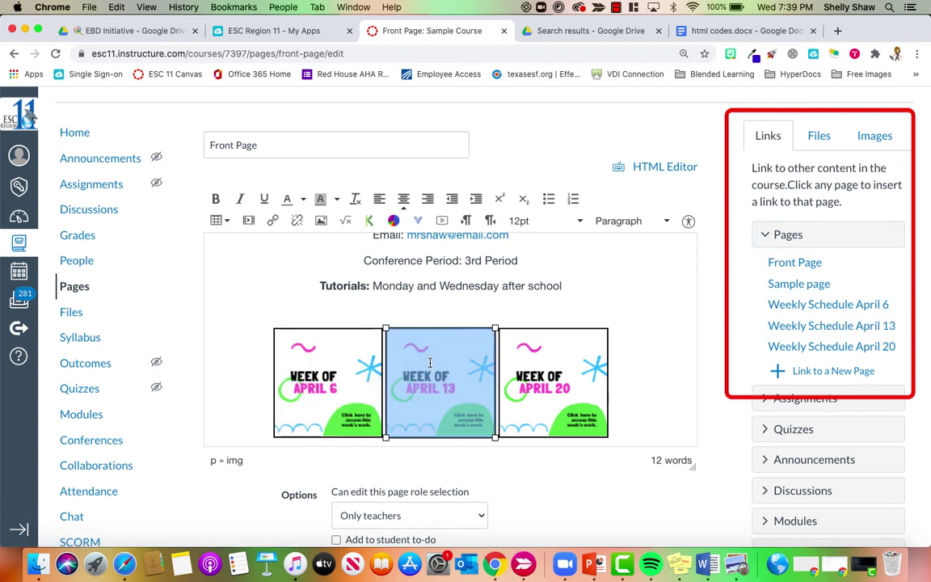
{"action": "left_click", "coordinate": [817, 325]}
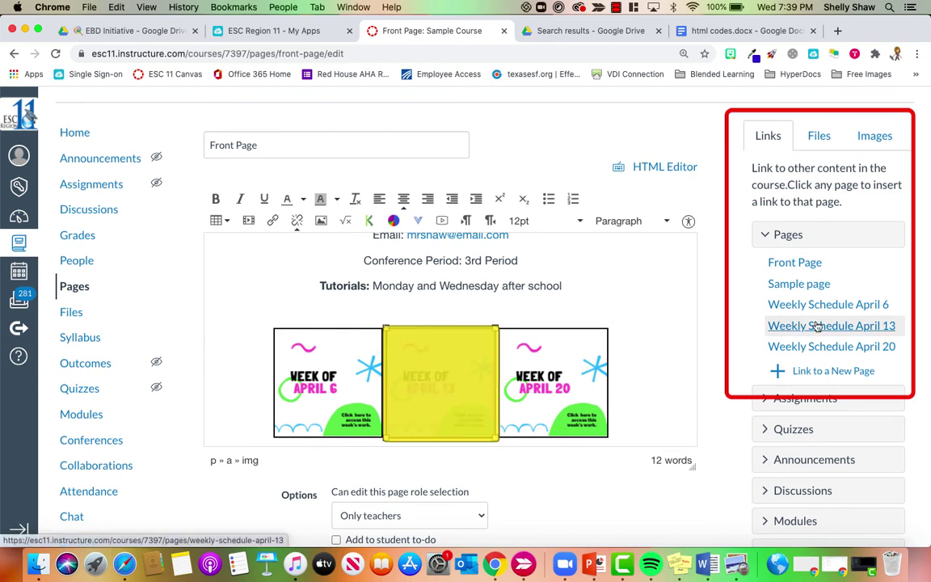
{"action": "left_click", "coordinate": [517, 355]}
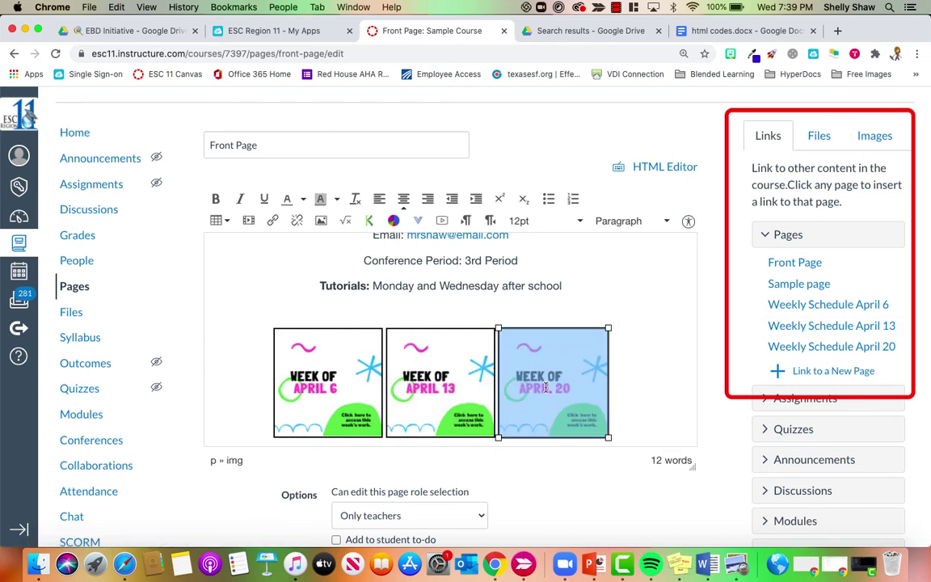
{"action": "left_click", "coordinate": [830, 354]}
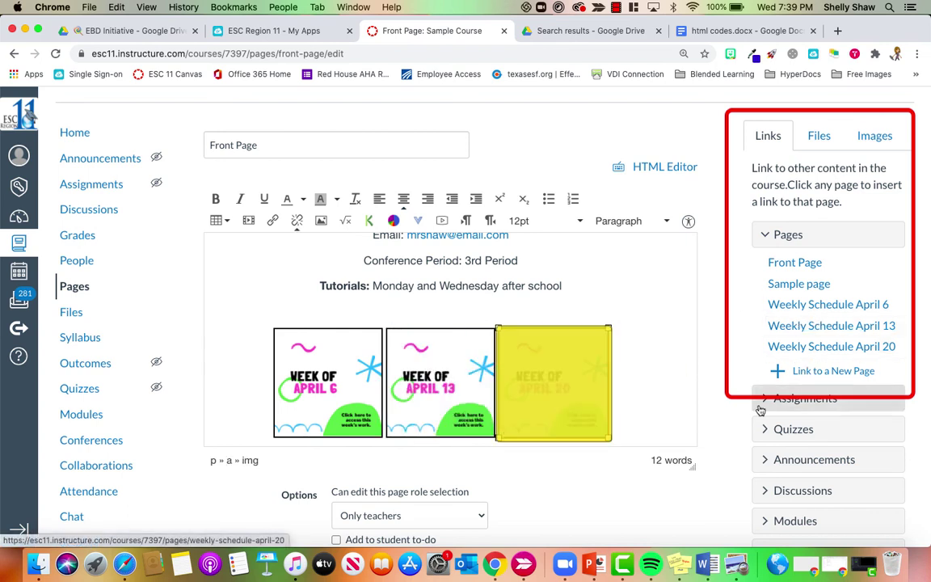
Save the front page and review the published banner and weekly buttons.
{"action": "scroll", "coordinate": [720, 445], "scroll_direction": "down", "scroll_amount": 3}
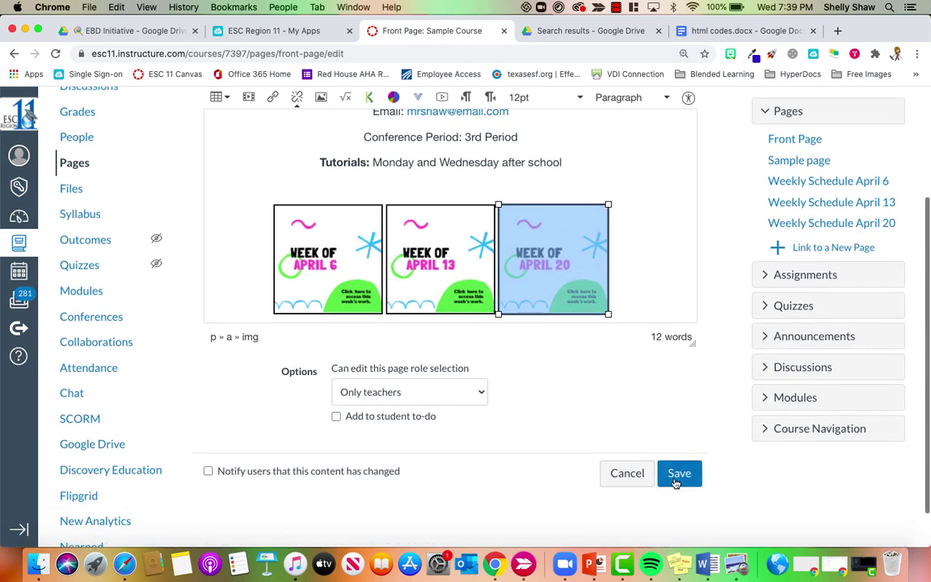
{"action": "left_click", "coordinate": [677, 475]}
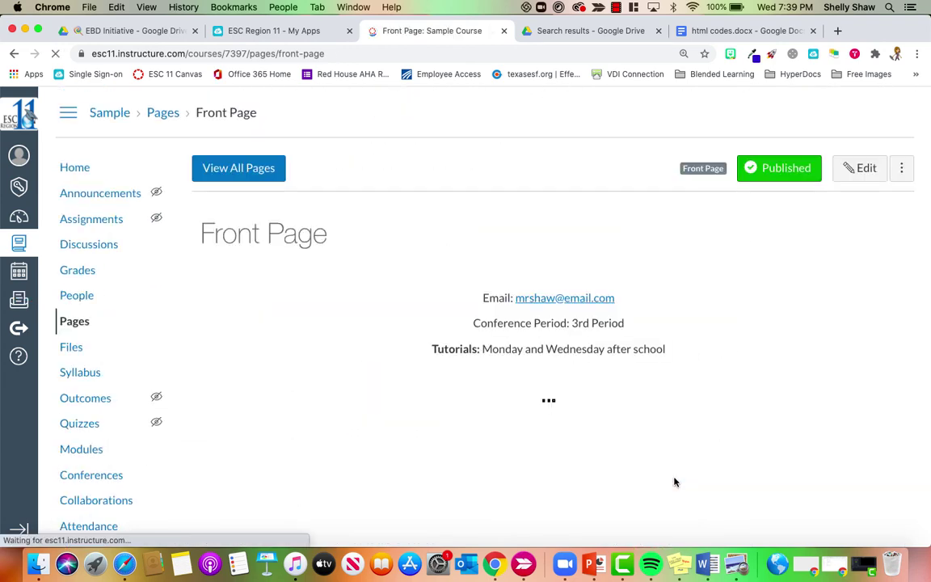
{"action": "scroll", "coordinate": [872, 451], "scroll_direction": "down", "scroll_amount": 4}
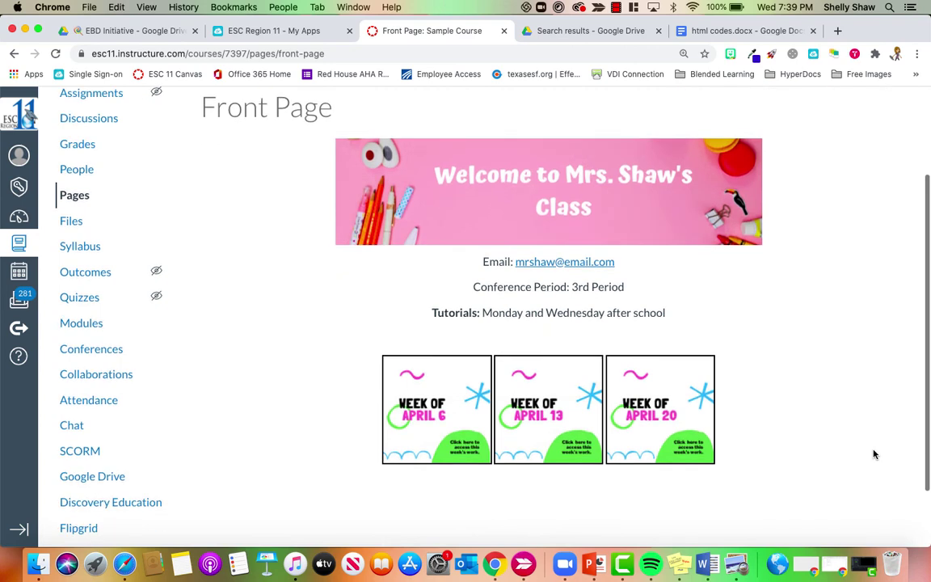
{"action": "scroll", "coordinate": [873, 454], "scroll_direction": "up", "scroll_amount": 2}
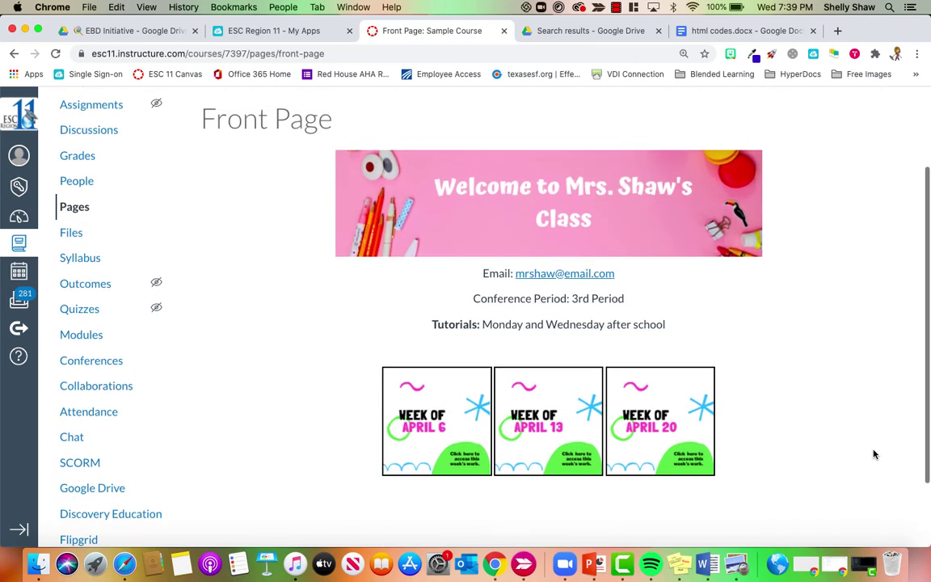